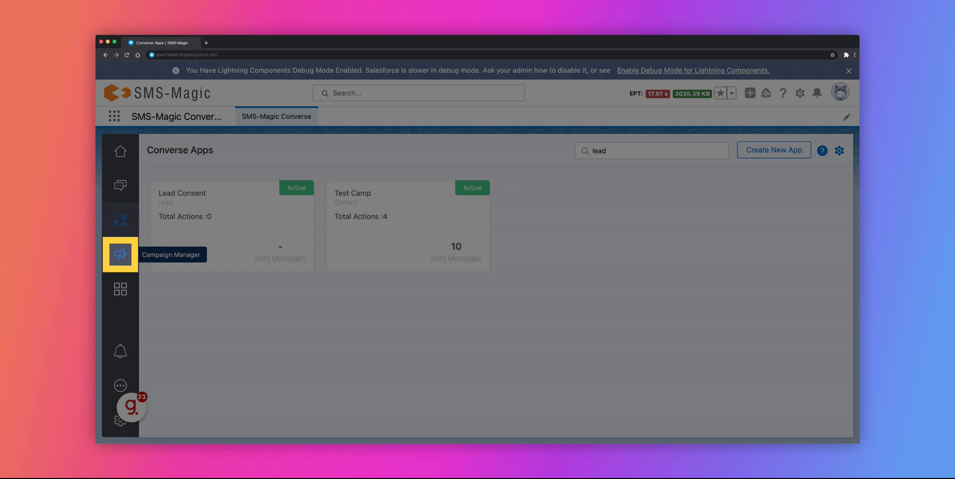
Open Campaign Manager to review the drafts test and Test campaign and the completed Lead follow up.
{"action": "left_click", "coordinate": [120, 254]}
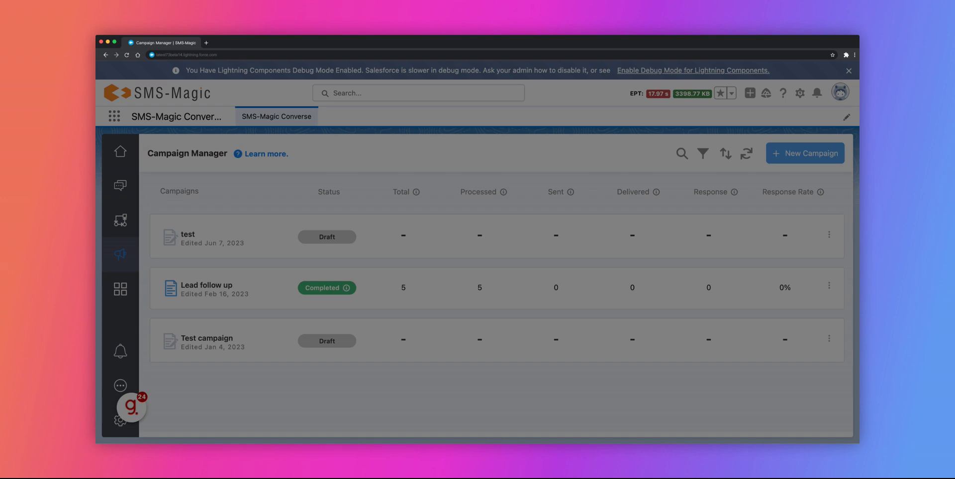